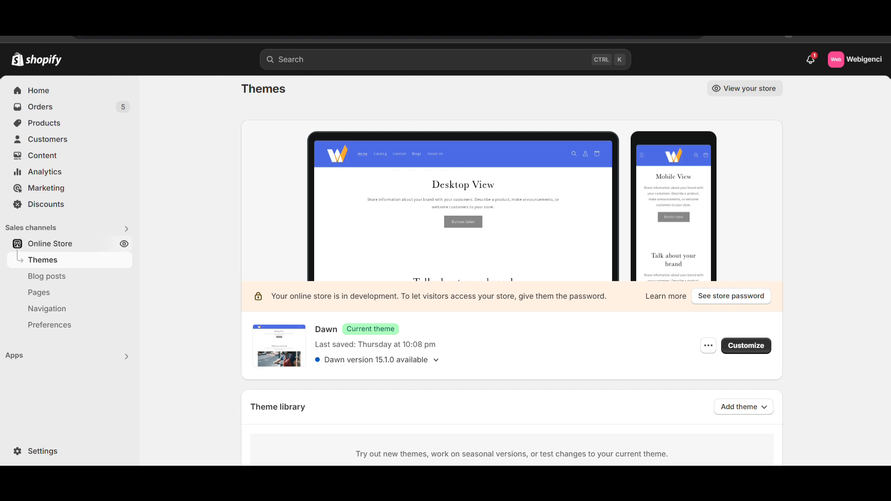
left_click(52, 363)
left_click(65, 243)
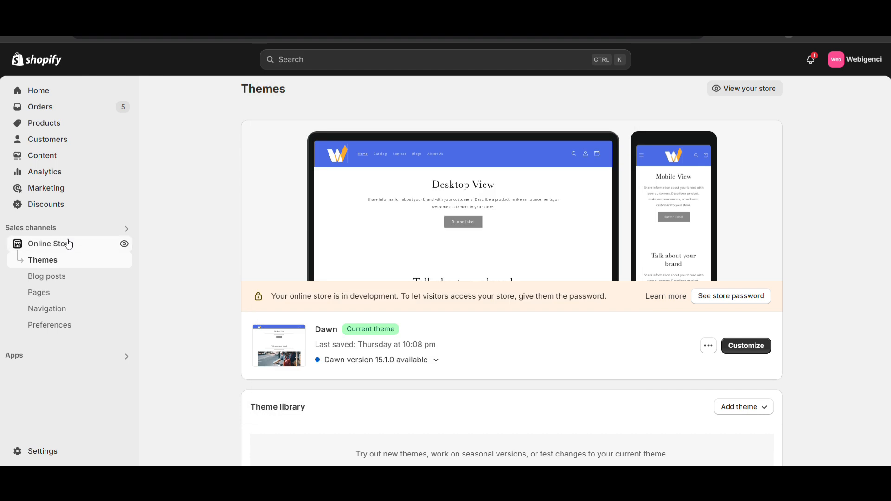
left_click(746, 346)
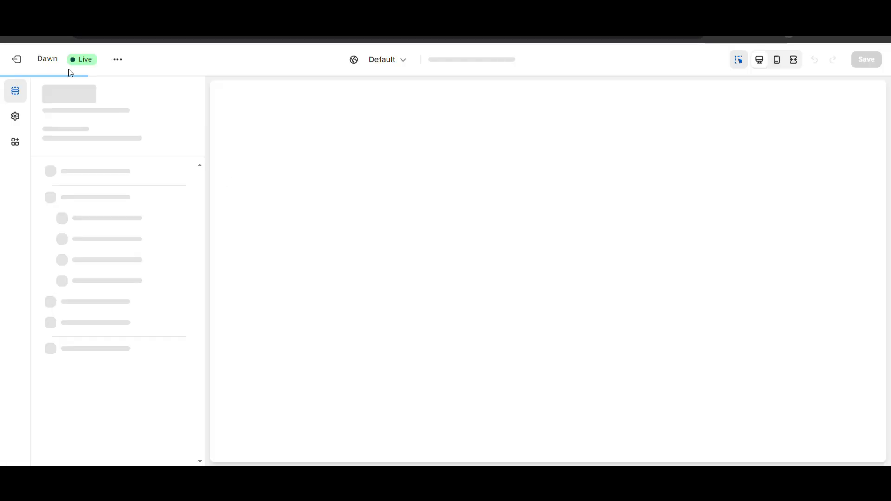
left_click(21, 68)
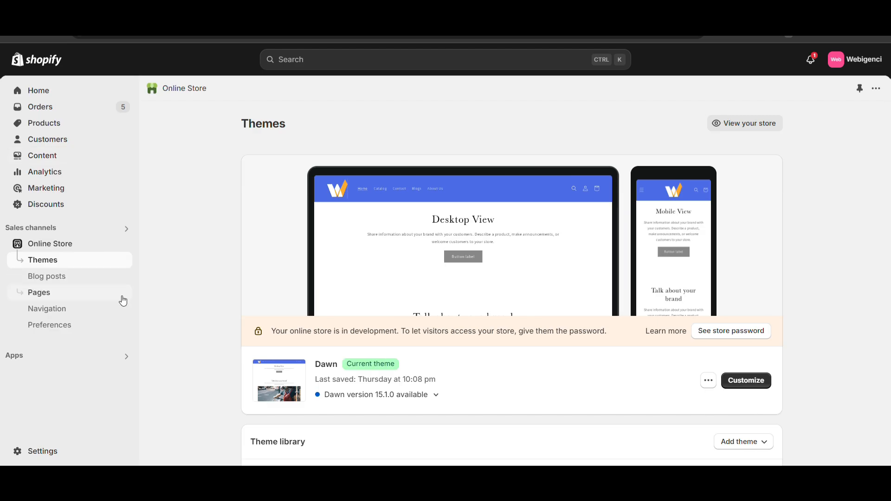
Install the Shopify Search & Discovery app from the Filters section of the online store's navigation settings.
left_click(62, 309)
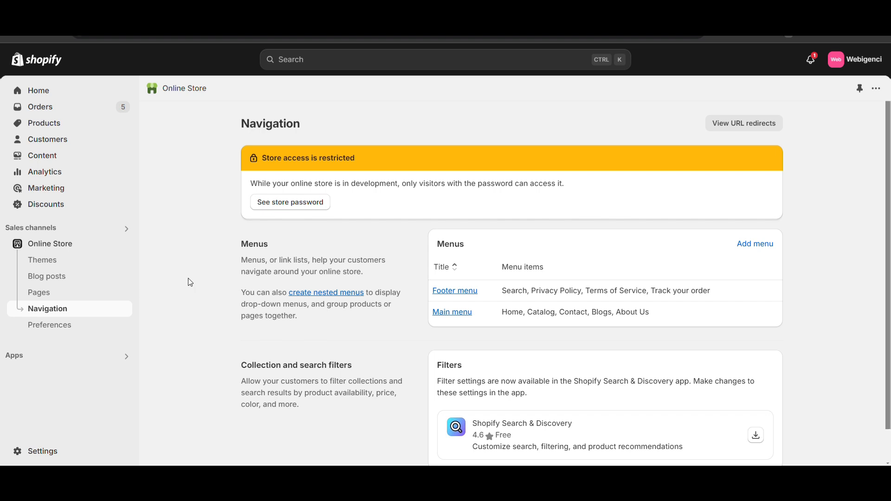
scroll(299, 266, "down", 1)
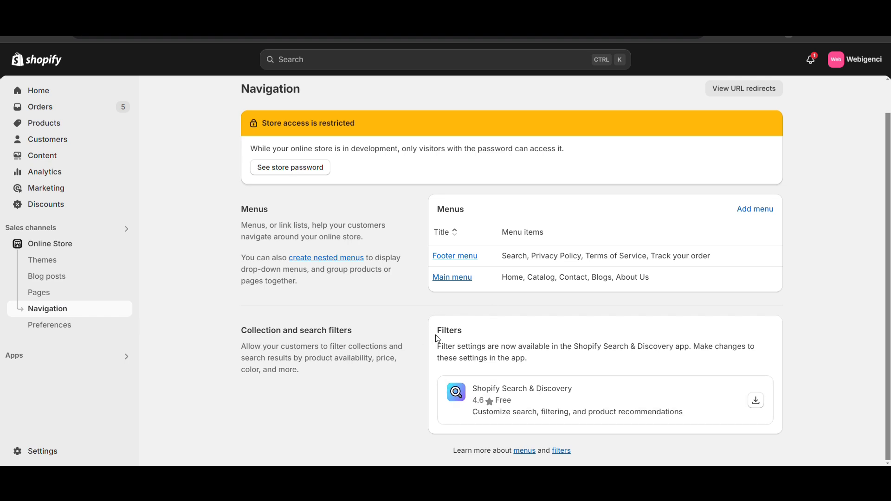
left_click_drag(436, 337, 568, 374)
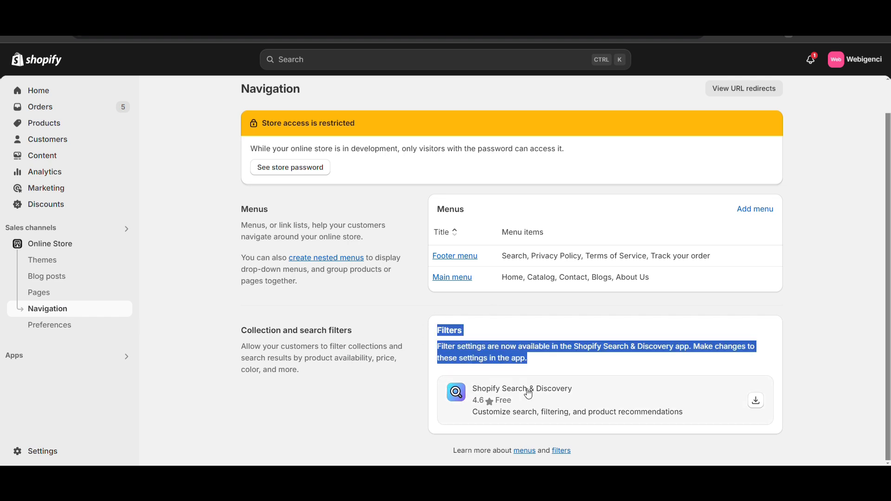
left_click(566, 401)
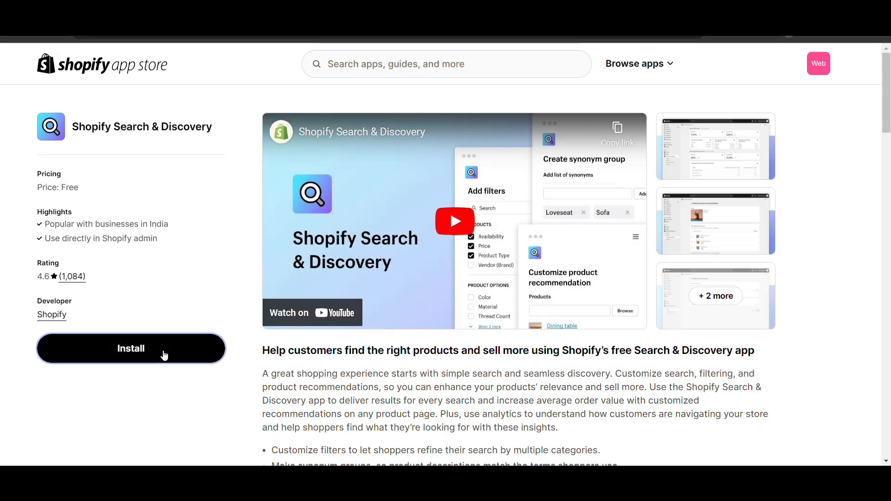
left_click(162, 353)
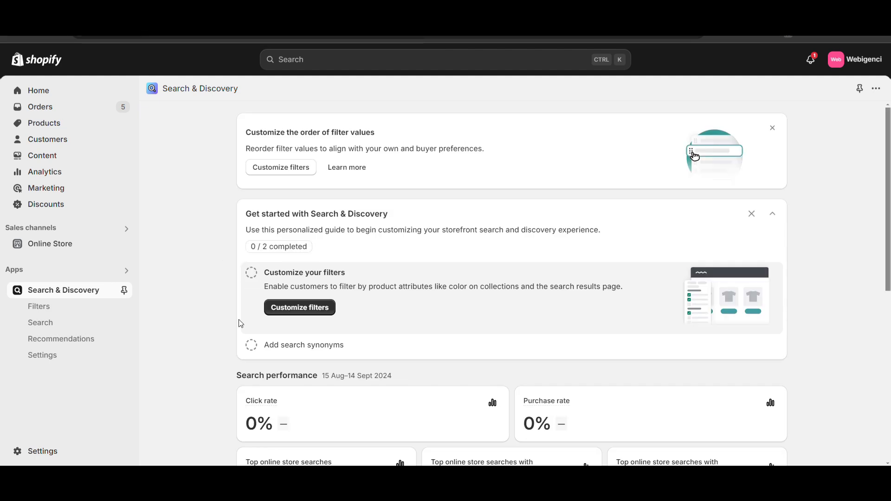
Review the Search & Discovery overview and open its filter customization page.
scroll(238, 319, "down", 1)
scroll(240, 320, "down", 6)
scroll(239, 321, "up", 4)
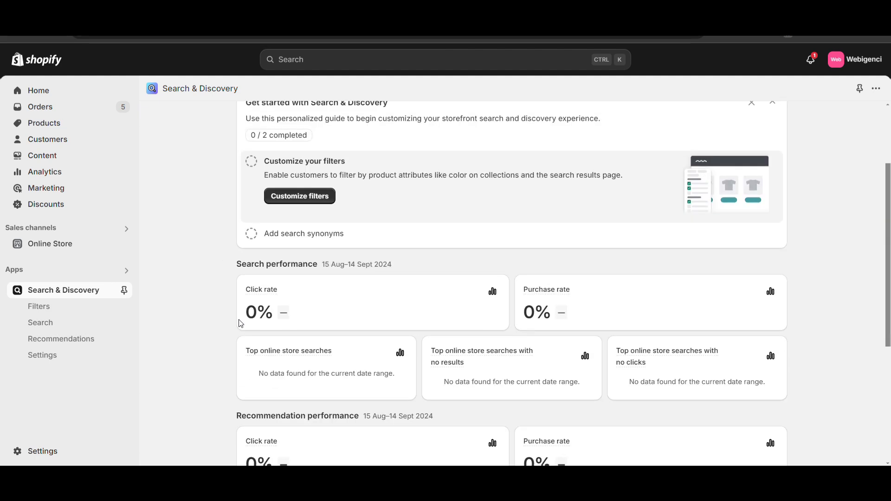
left_click(283, 198)
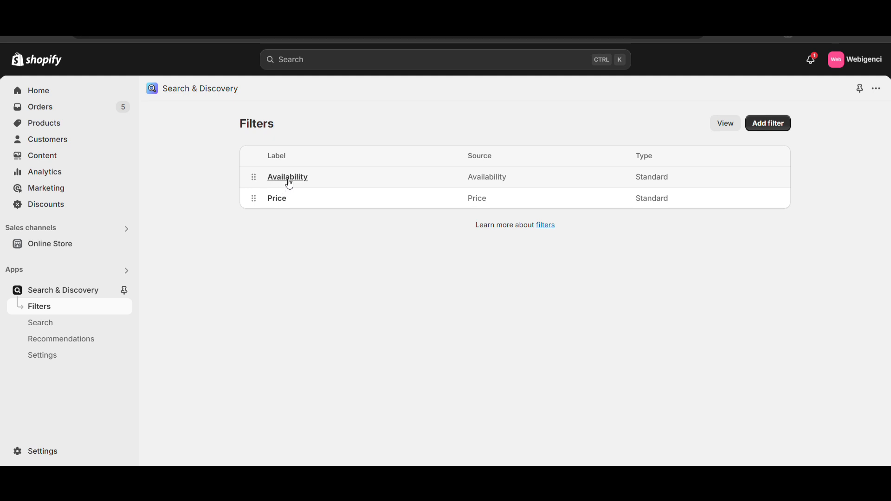
Start a new filter and choose the standard Category option as its source.
left_click(770, 122)
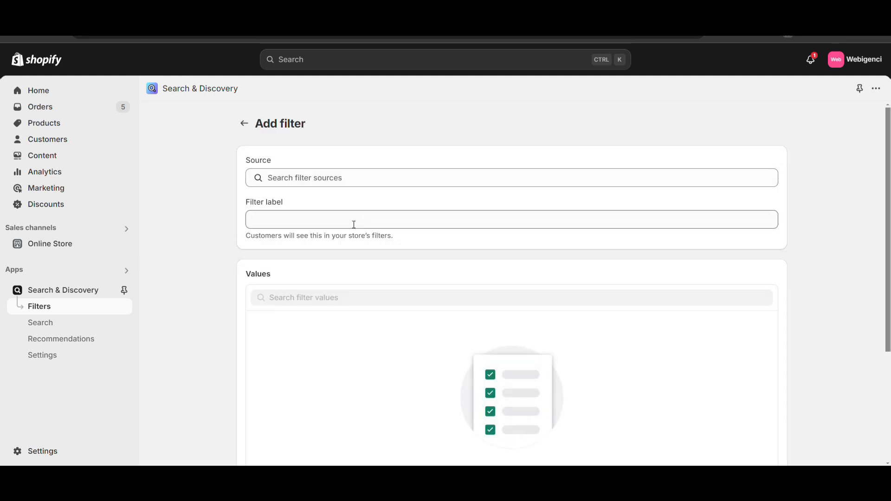
left_click(352, 224)
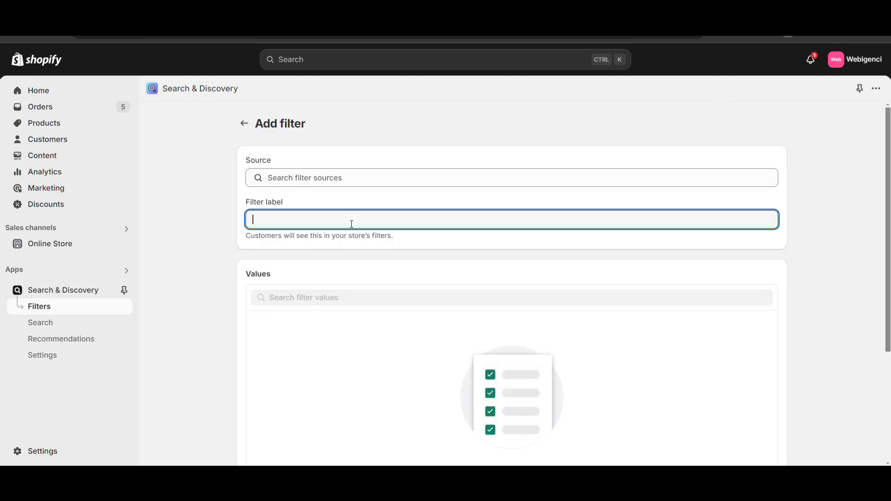
left_click(304, 177)
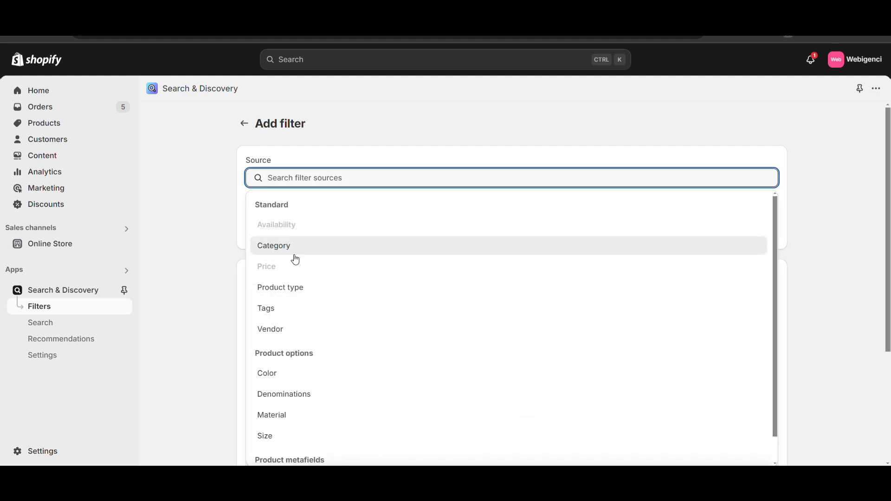
scroll(293, 295, "down", 1)
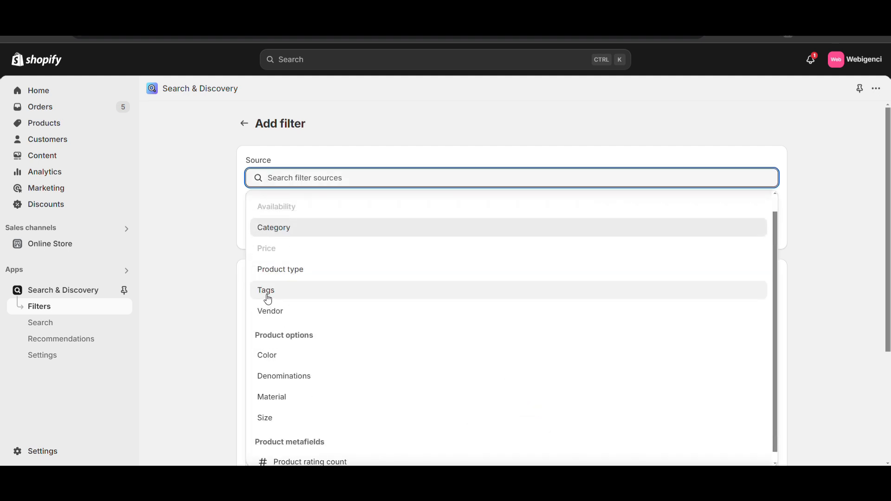
scroll(274, 312, "down", 1)
scroll(283, 332, "down", 1)
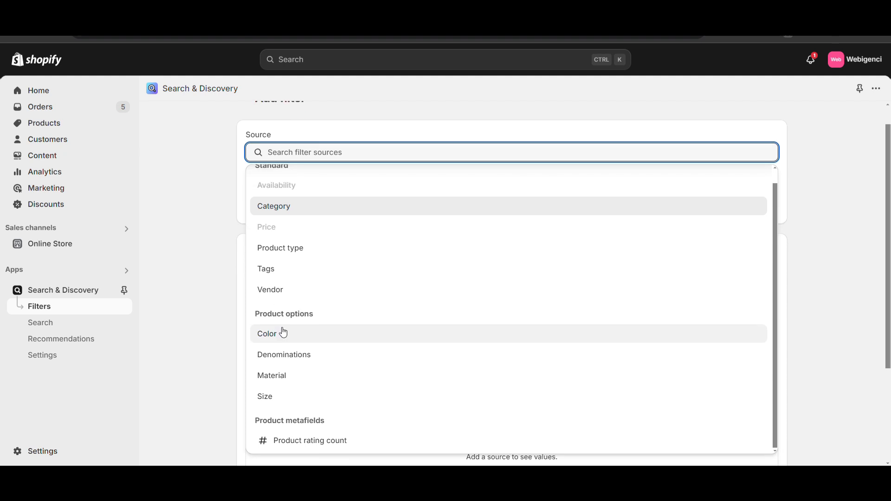
scroll(277, 371, "down", 1)
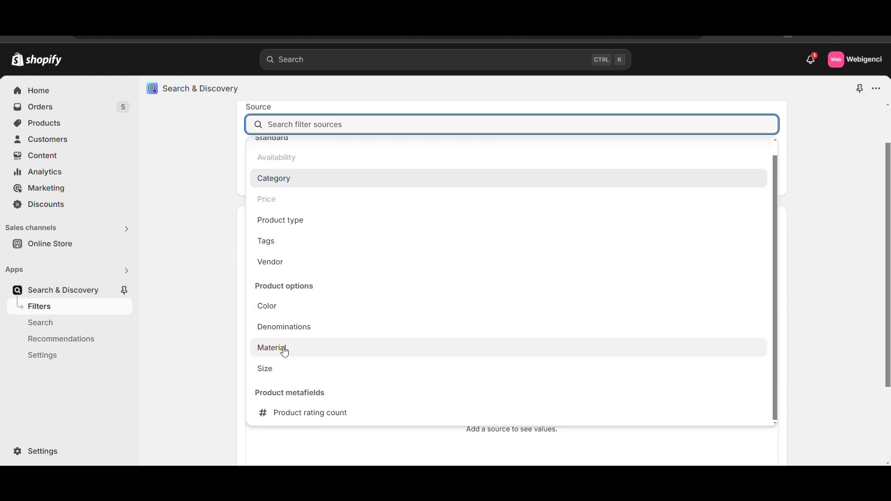
scroll(291, 301, "up", 1)
scroll(284, 233, "up", 2)
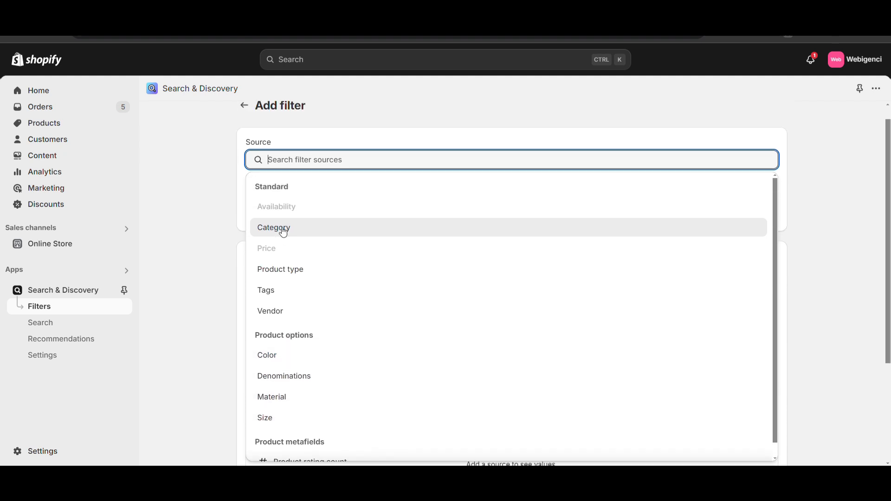
scroll(285, 227, "up", 1)
left_click(289, 234)
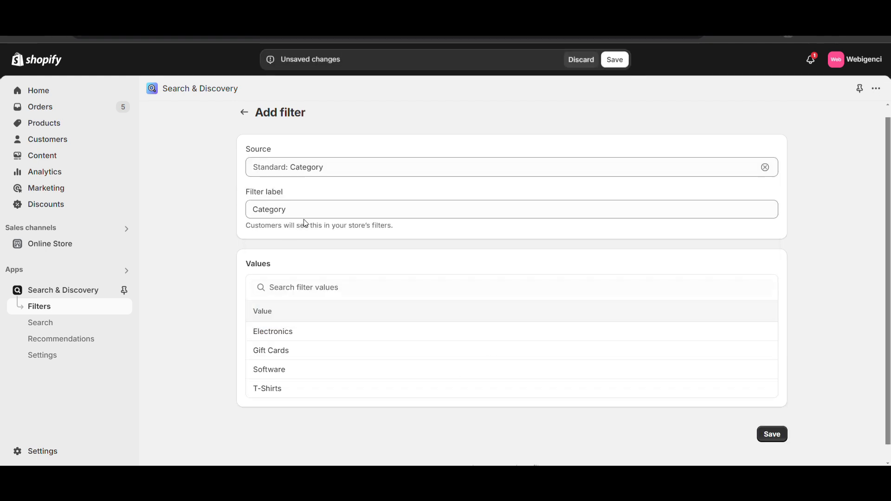
Save the Category filter with its default label and return to the filters list.
scroll(308, 277, "down", 1)
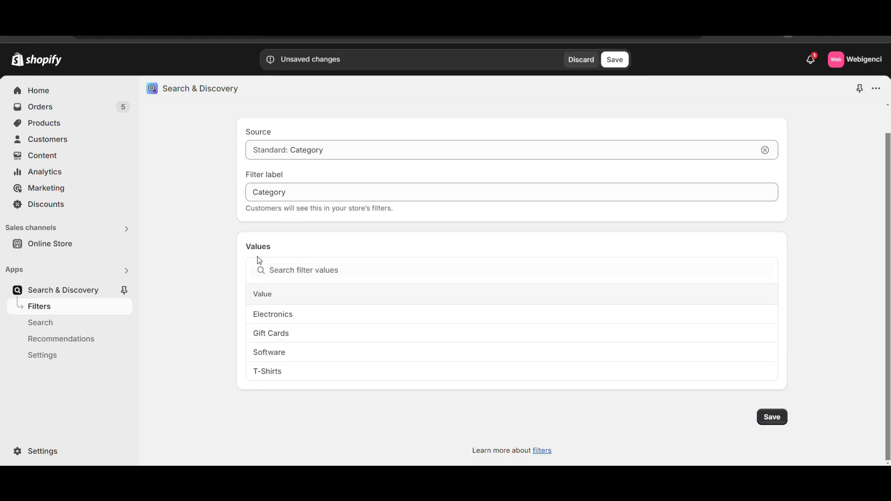
left_click(296, 273)
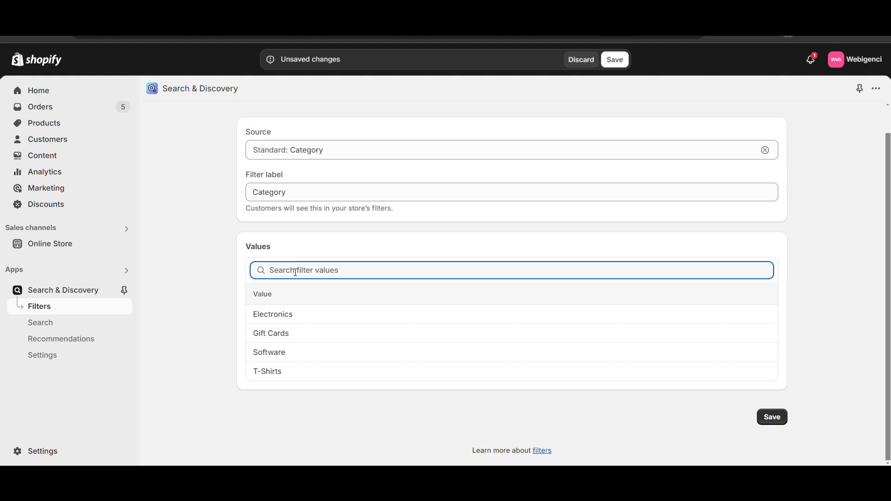
left_click(777, 414)
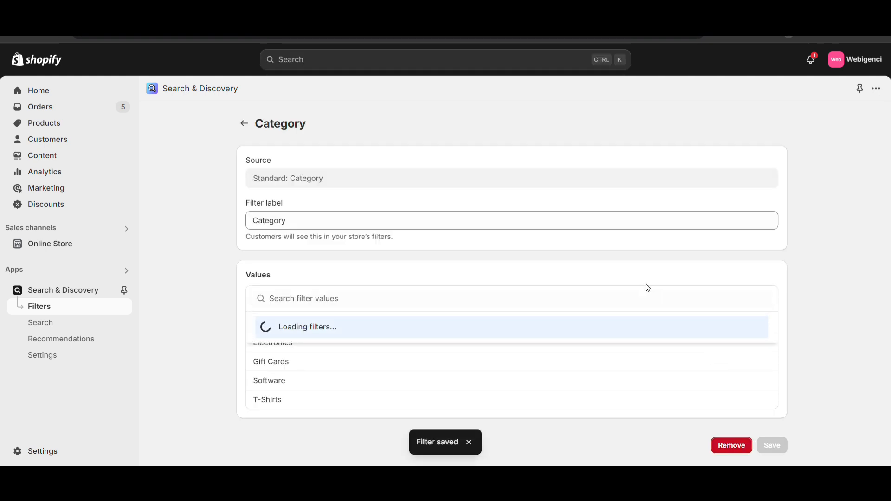
left_click(299, 223)
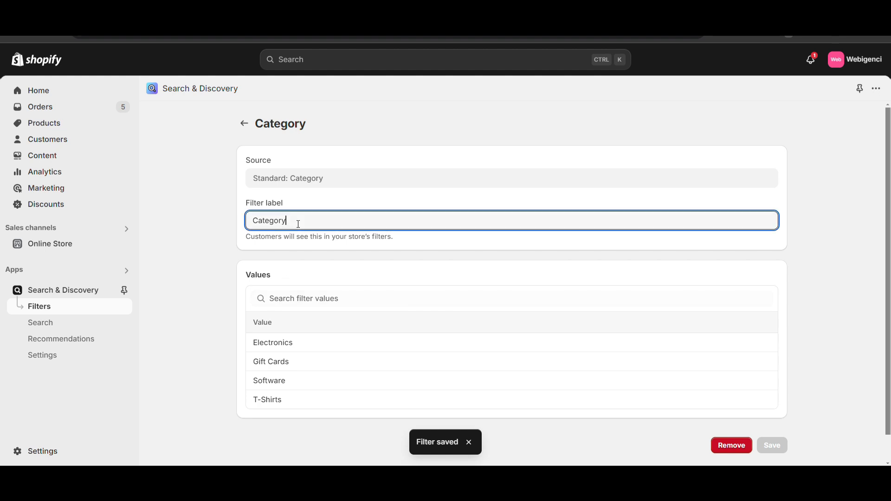
left_click(244, 123)
Start another filter and choose the Color product option as its source by searching for "col".
left_click(769, 122)
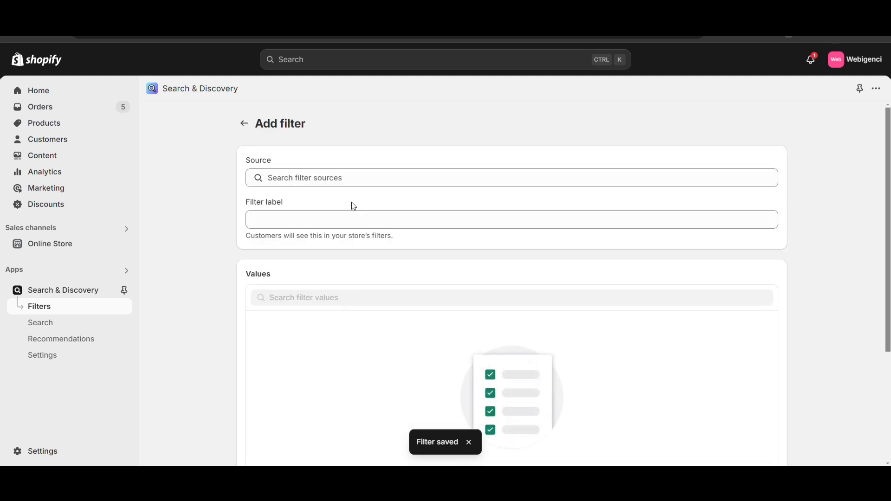
left_click(319, 224)
left_click(306, 178)
type("col")
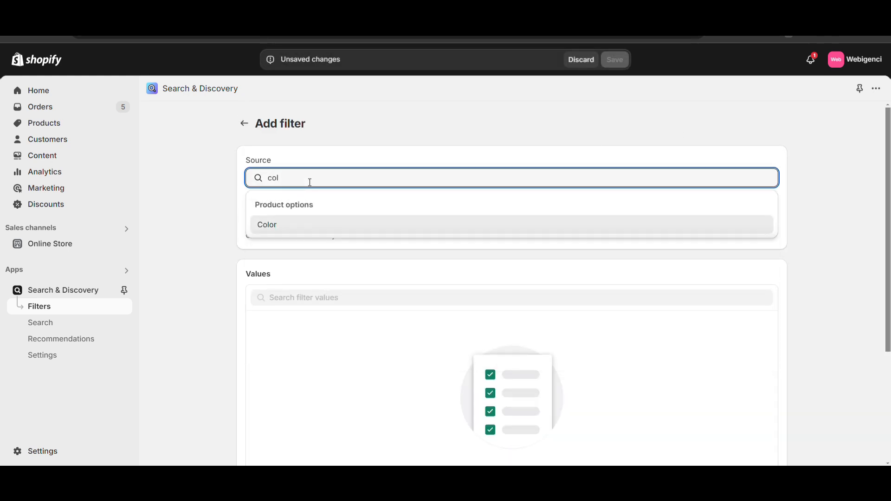
left_click(302, 224)
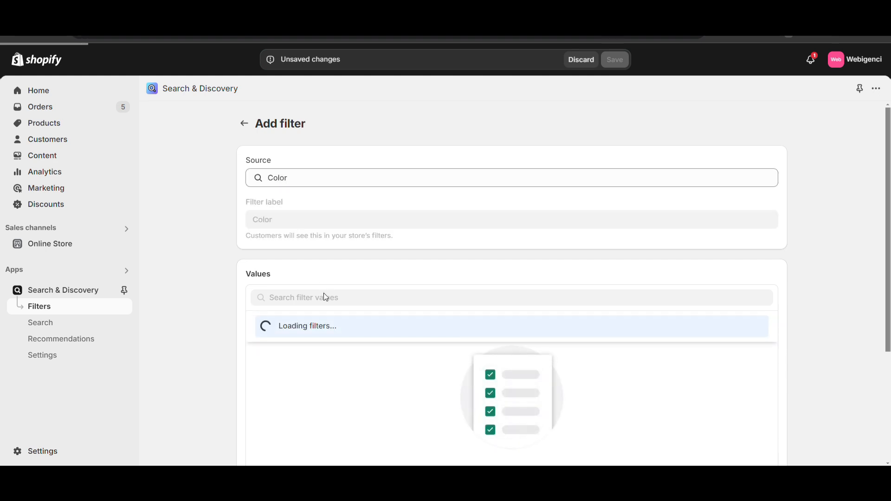
scroll(327, 337, "down", 1)
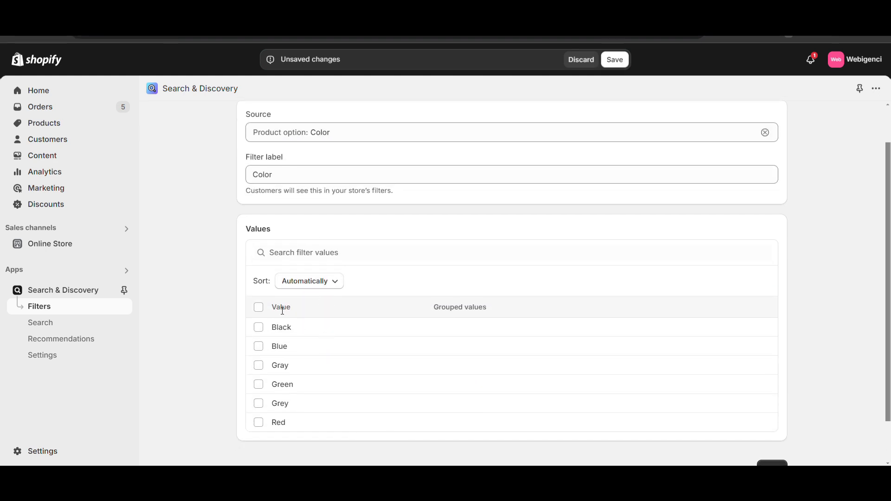
Select the Black, Blue, Gray, Green, Grey and Red values and save the Color filter.
left_click(258, 327)
left_click(259, 346)
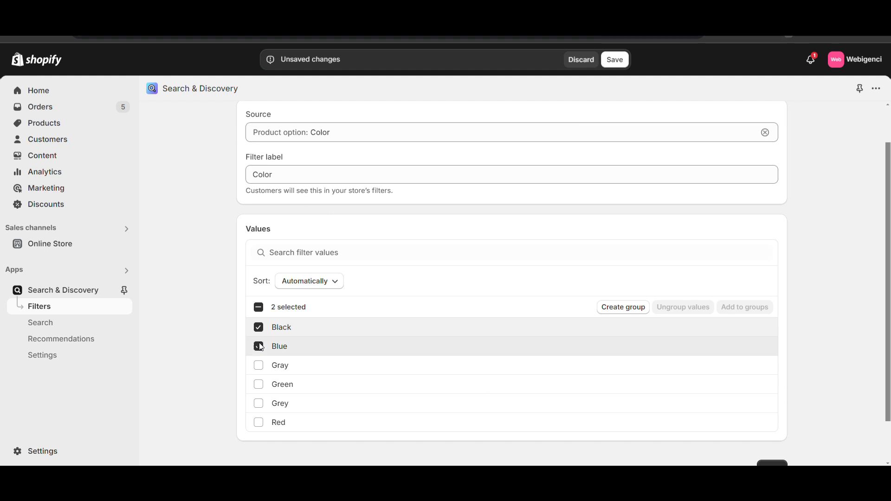
left_click(259, 366)
left_click(259, 385)
left_click(260, 404)
left_click(258, 422)
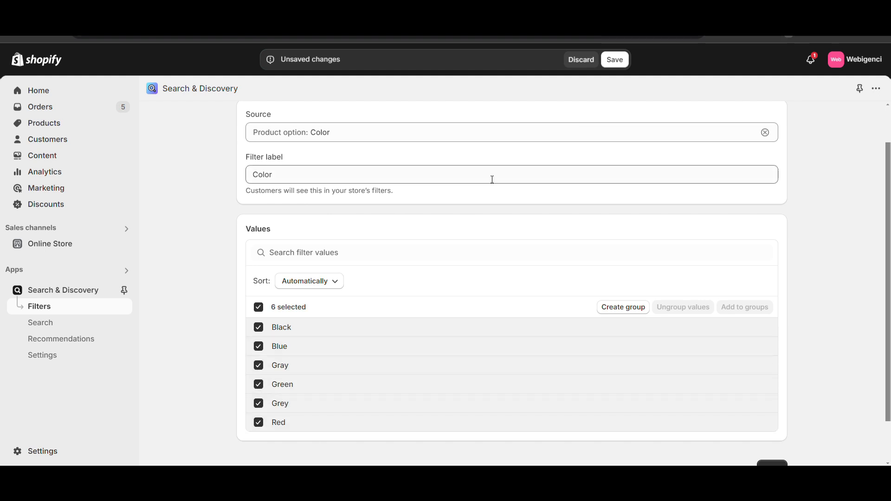
left_click(624, 60)
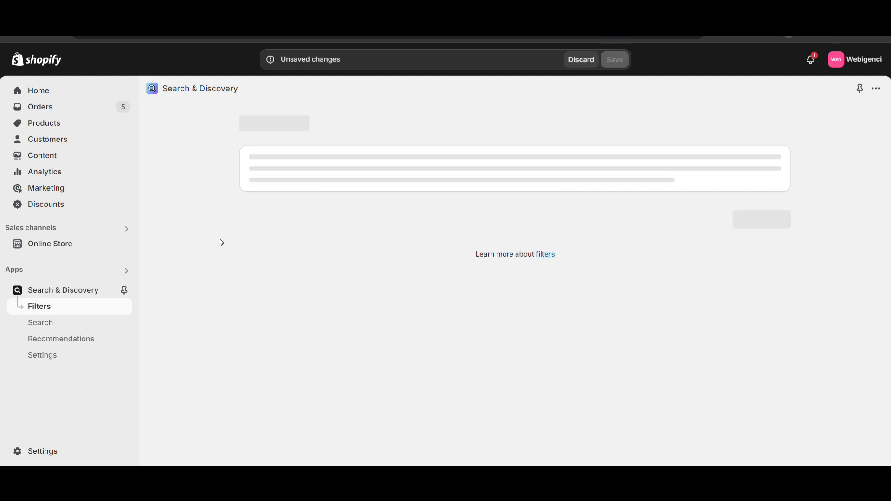
Remove the Availability filter from the store's filters and confirm the removal.
left_click(54, 326)
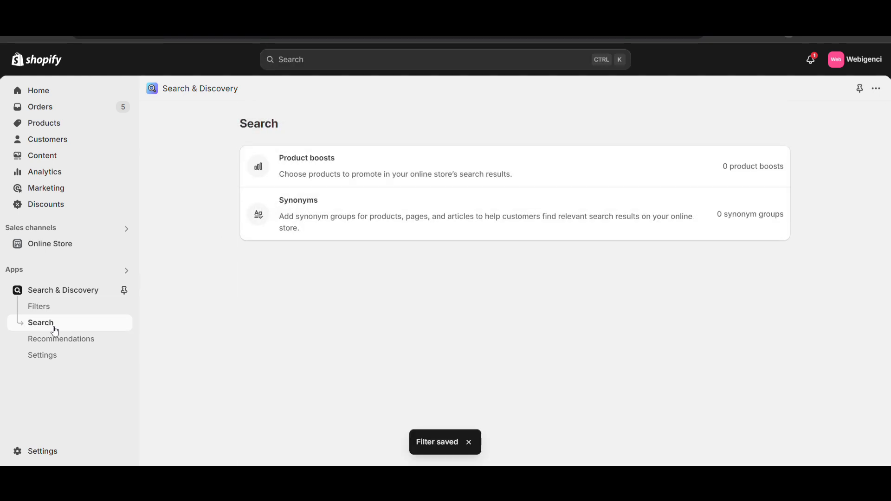
left_click(68, 354)
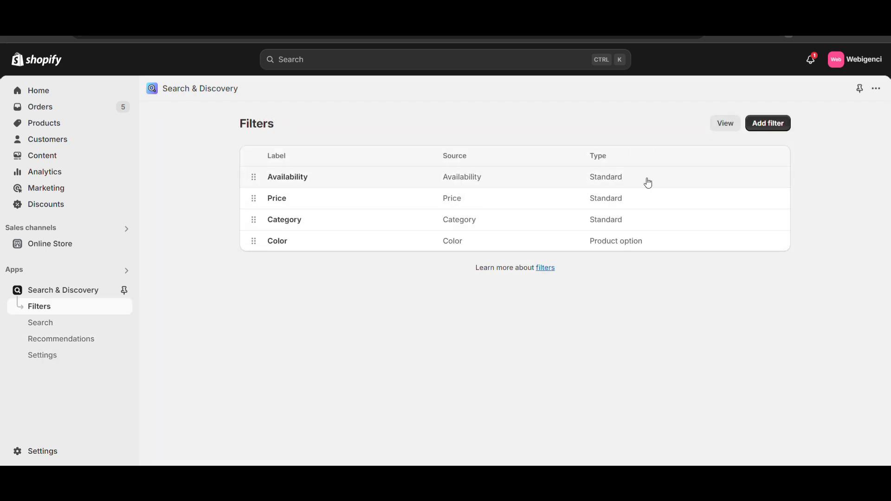
left_click(691, 184)
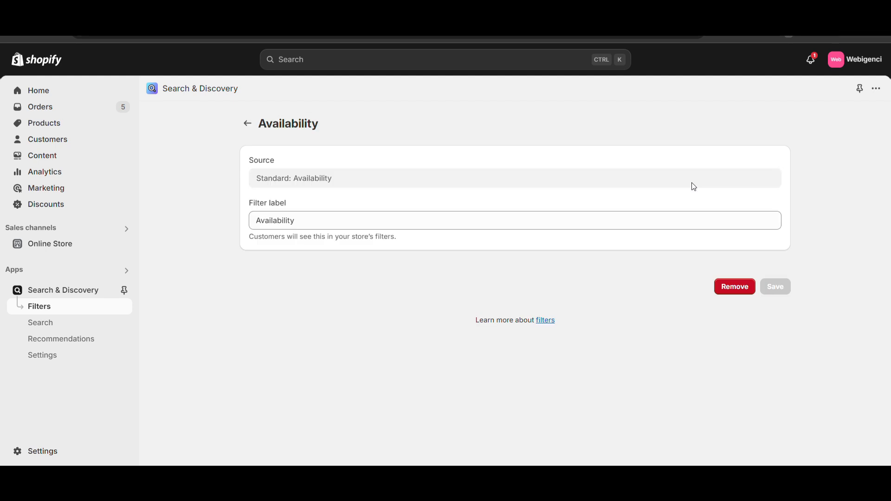
left_click(737, 288)
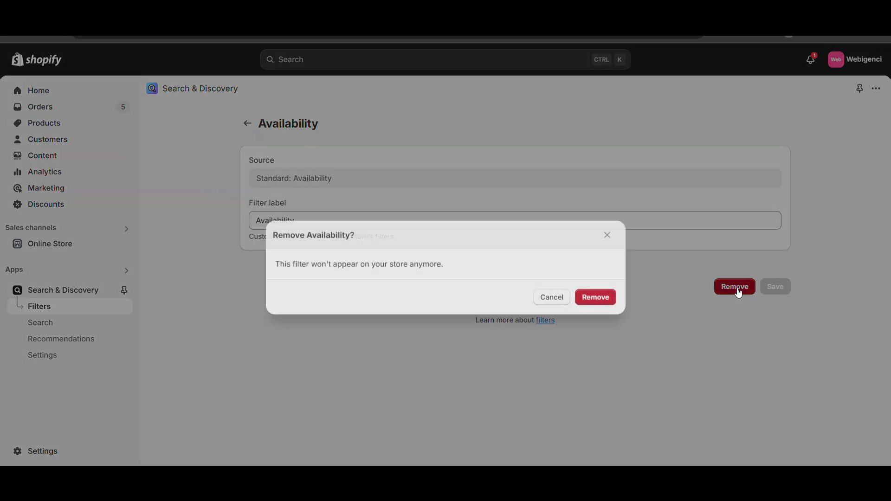
left_click(609, 289)
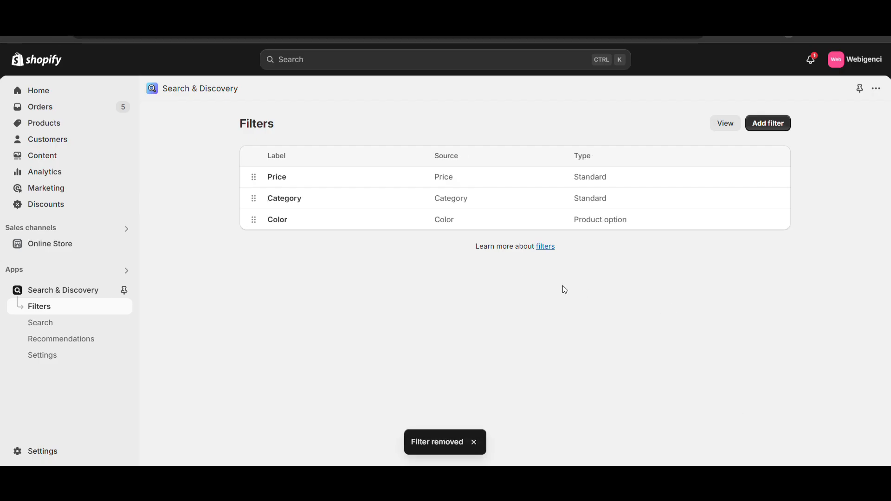
Open the Dawn theme for customization from the online store and switch the preview to the Catalog collection page.
left_click(51, 246)
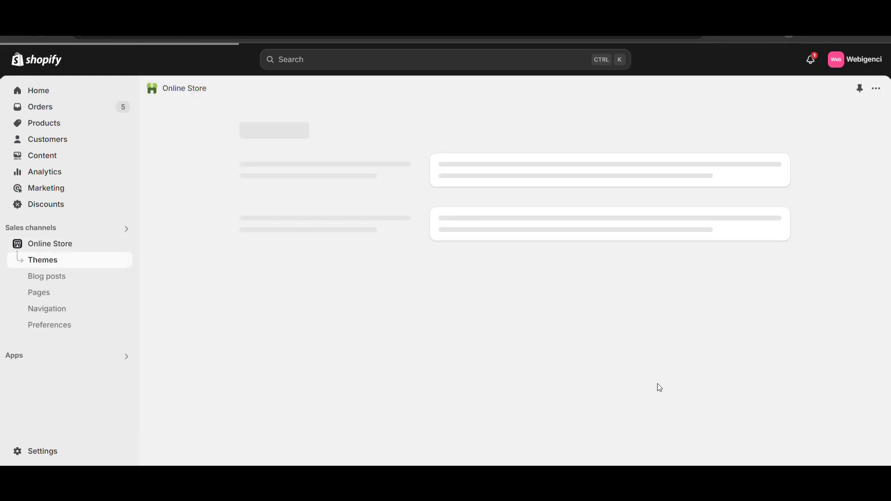
left_click(742, 381)
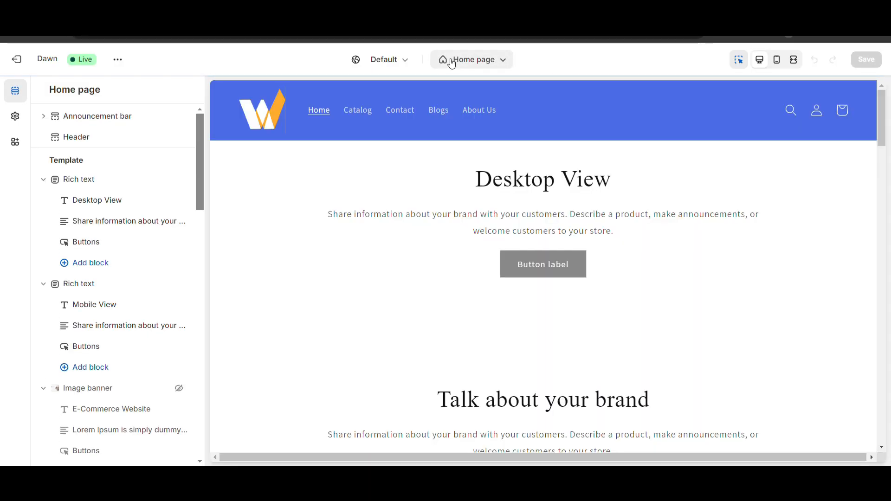
left_click(451, 63)
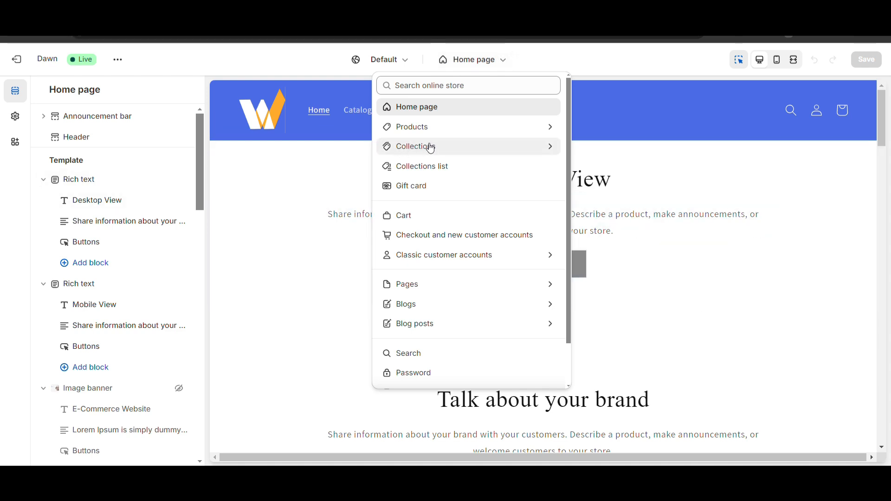
left_click(360, 116)
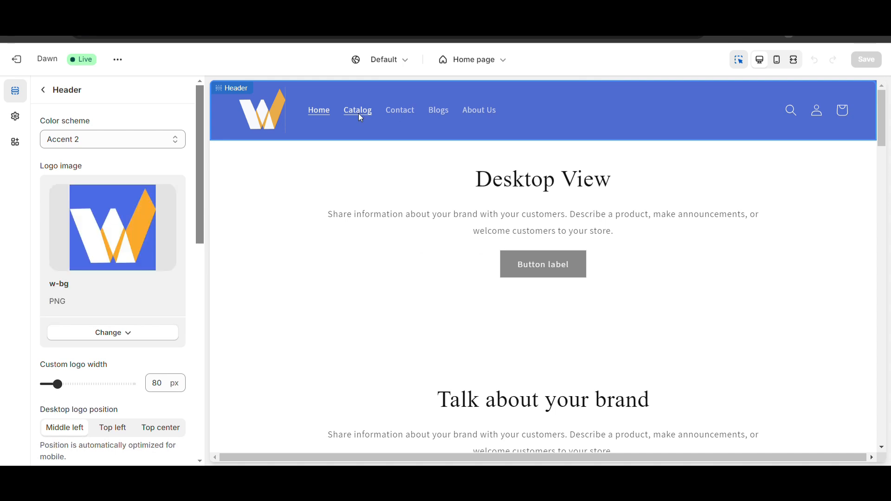
scroll(325, 214, "down", 4)
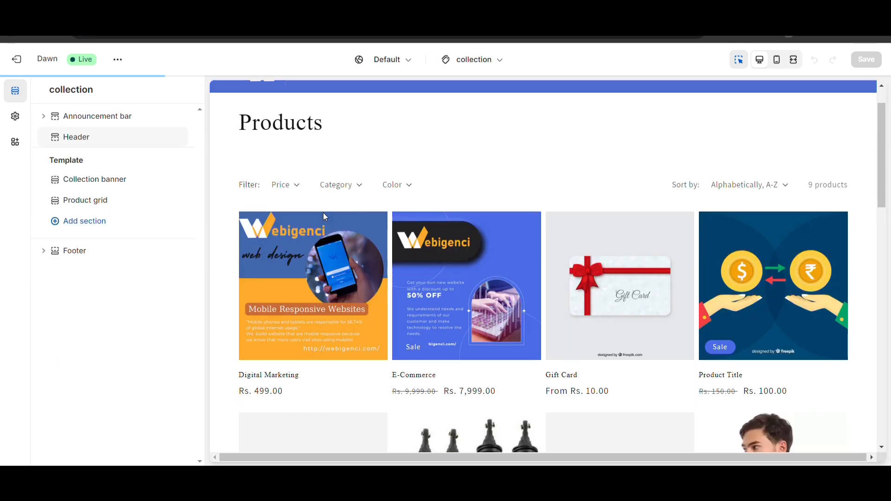
Open the Product grid section's settings and set the desktop filter layout to Vertical.
left_click(324, 291)
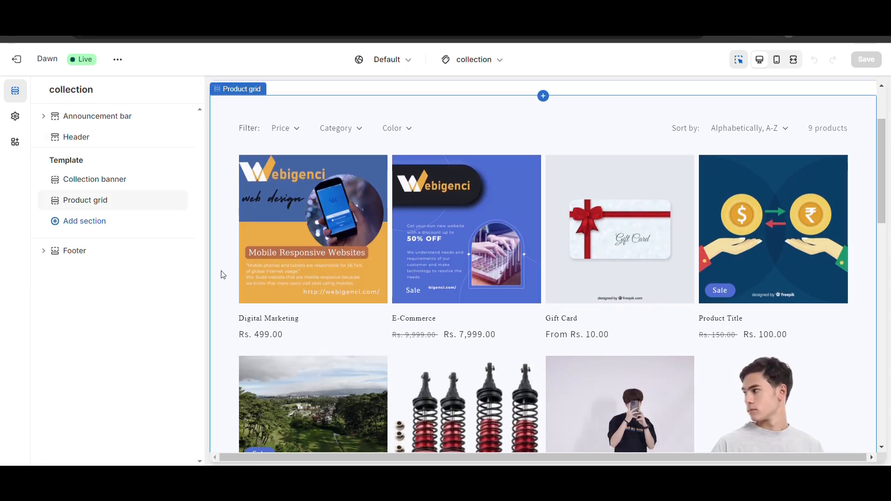
scroll(70, 239, "down", 3)
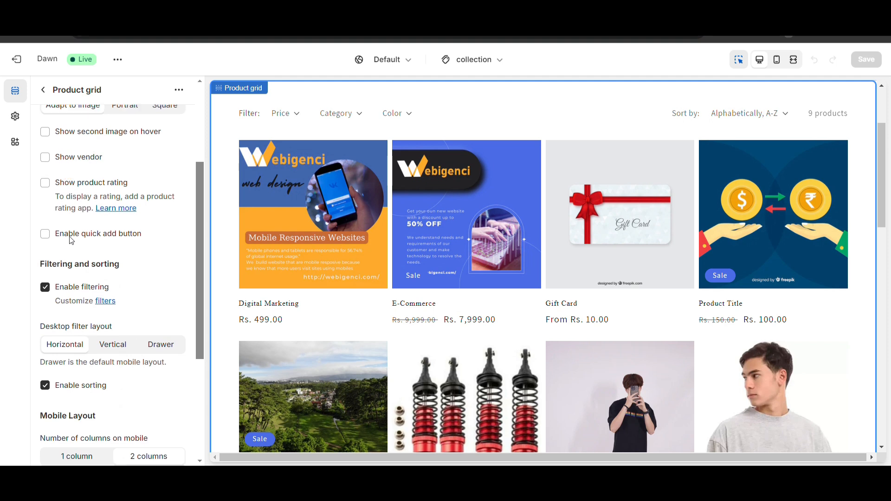
scroll(76, 196, "up", 1)
scroll(76, 196, "down", 3)
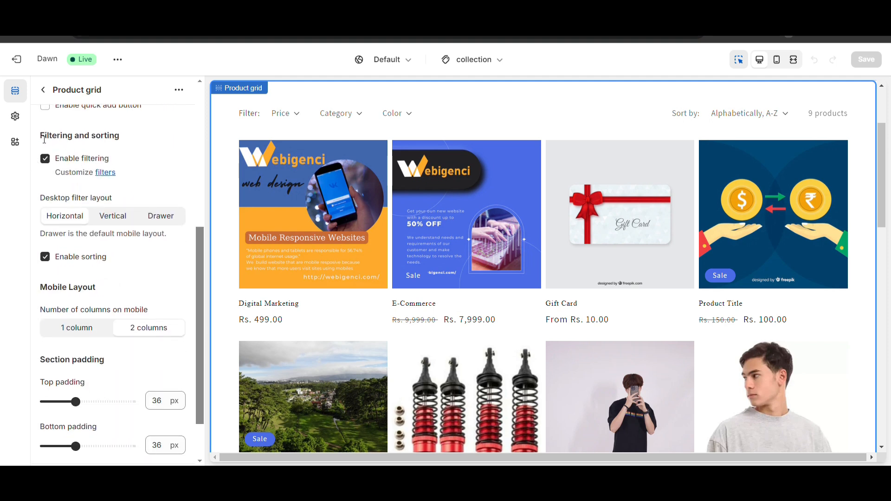
left_click_drag(42, 137, 149, 153)
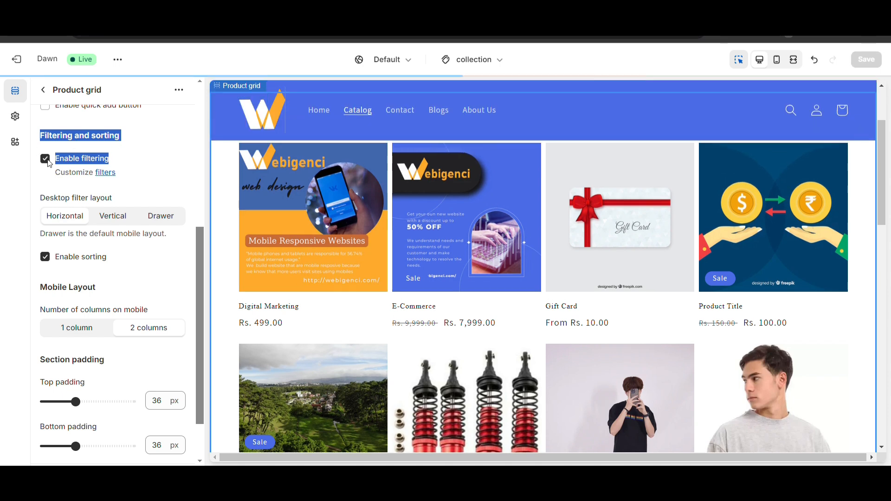
left_click(133, 220)
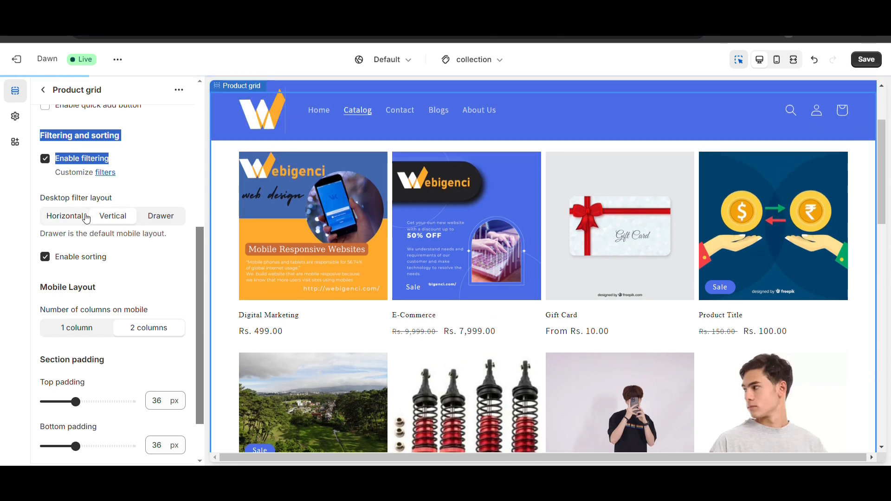
Expand the Category and Color filters in the collection preview and examine the vertical filter layout.
scroll(301, 195, "down", 1)
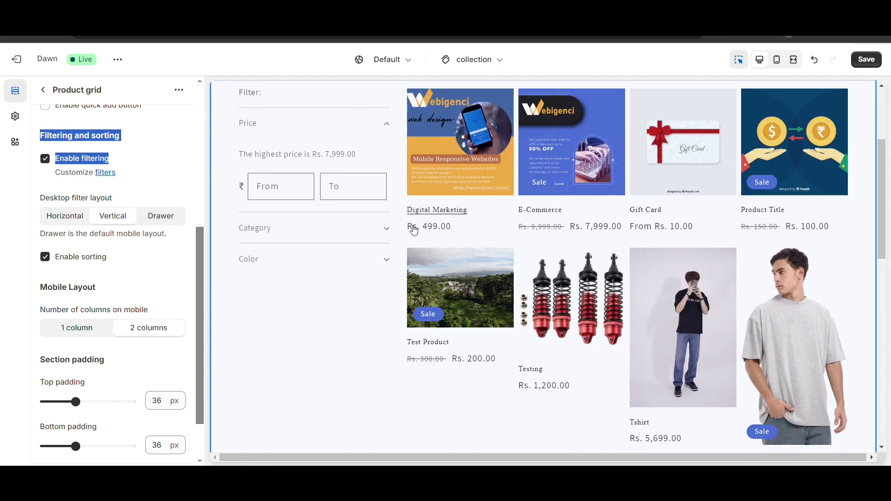
left_click(388, 229)
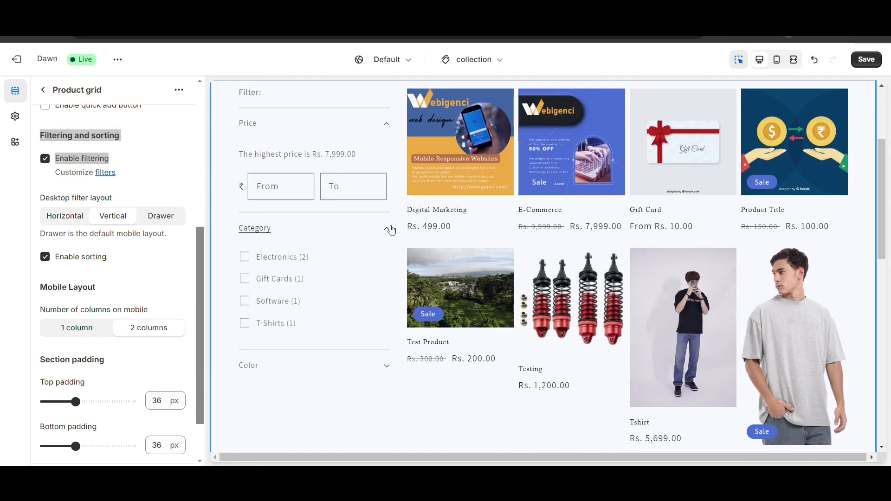
left_click(388, 368)
scroll(348, 309, "down", 2)
scroll(349, 311, "up", 5)
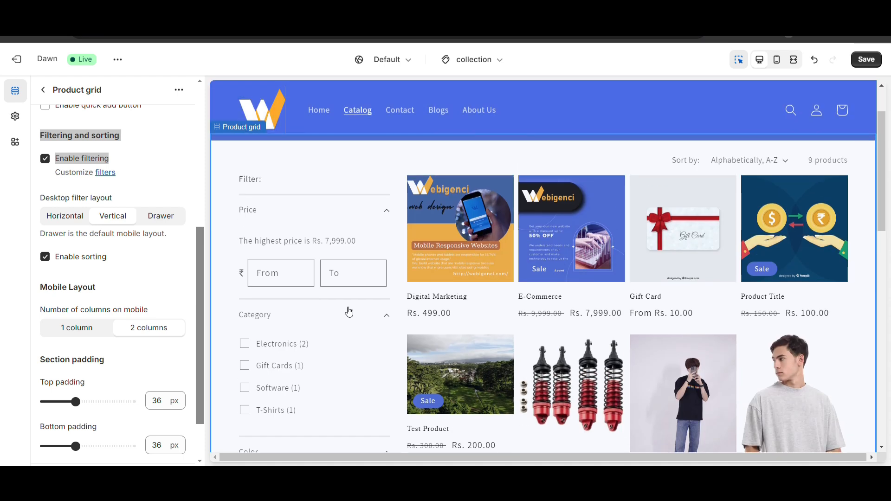
scroll(299, 156, "up", 1)
scroll(153, 257, "down", 1)
scroll(146, 263, "up", 2)
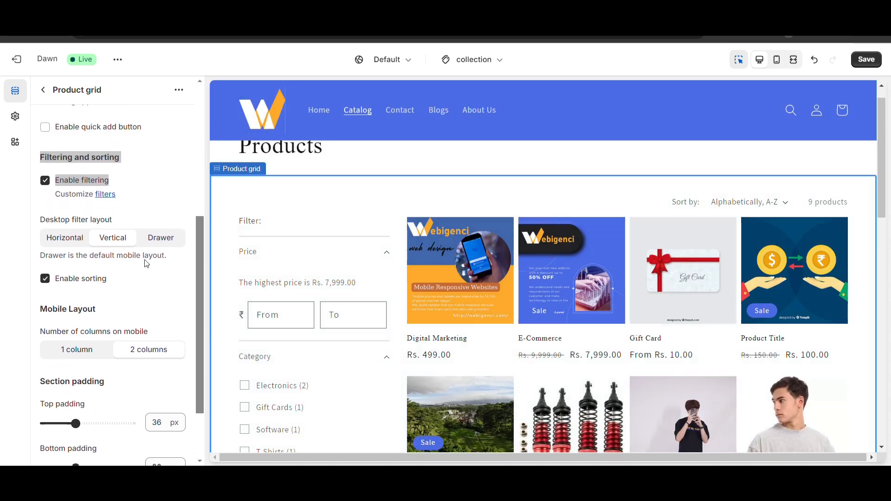
scroll(146, 264, "up", 1)
Try the Drawer and Horizontal desktop filter layouts and return the layout to Vertical.
left_click(161, 247)
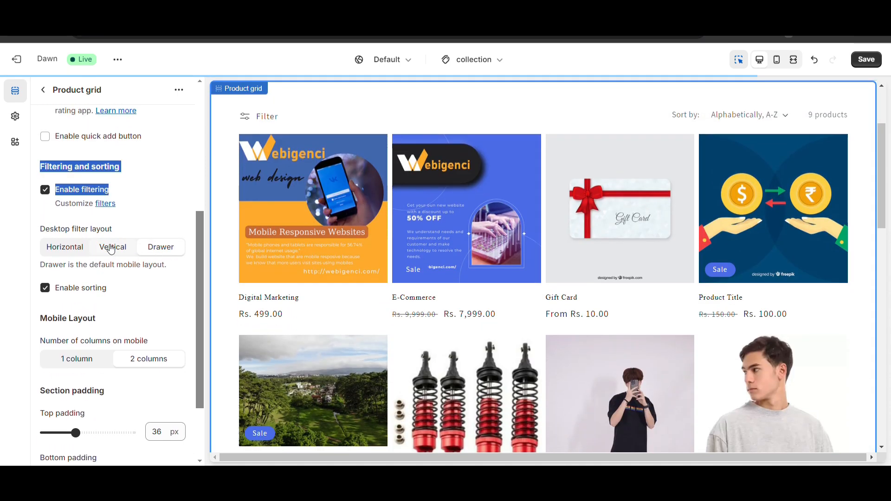
left_click(111, 250)
left_click(66, 250)
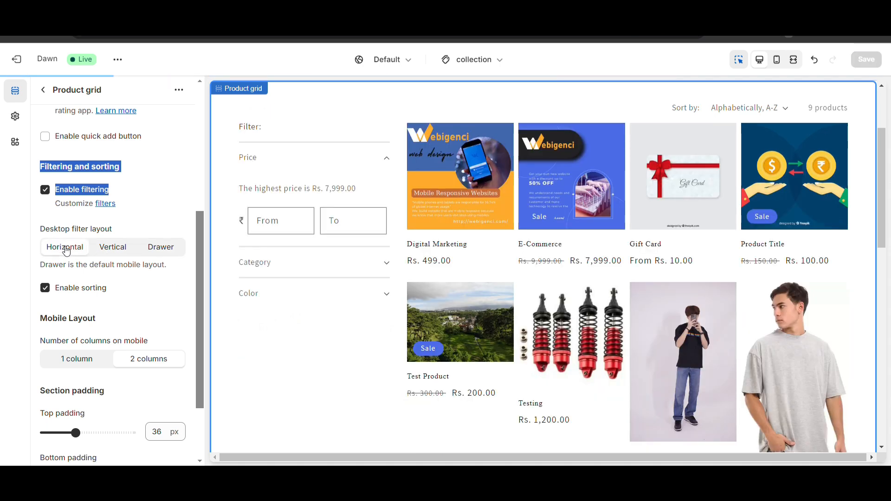
left_click(113, 248)
Review the remaining Product grid options and Theme Settings, and expand the Color and Category filters in the preview.
scroll(111, 251, "down", 2)
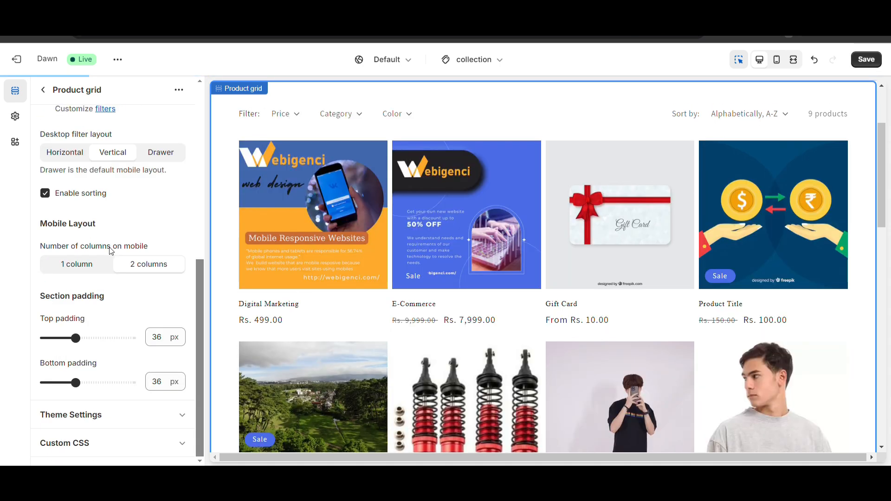
scroll(112, 250, "up", 5)
scroll(109, 251, "up", 2)
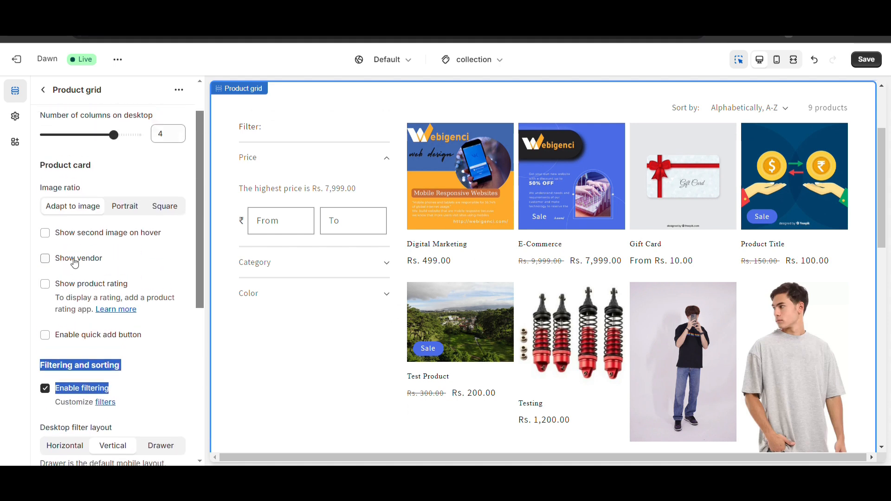
scroll(65, 290, "up", 2)
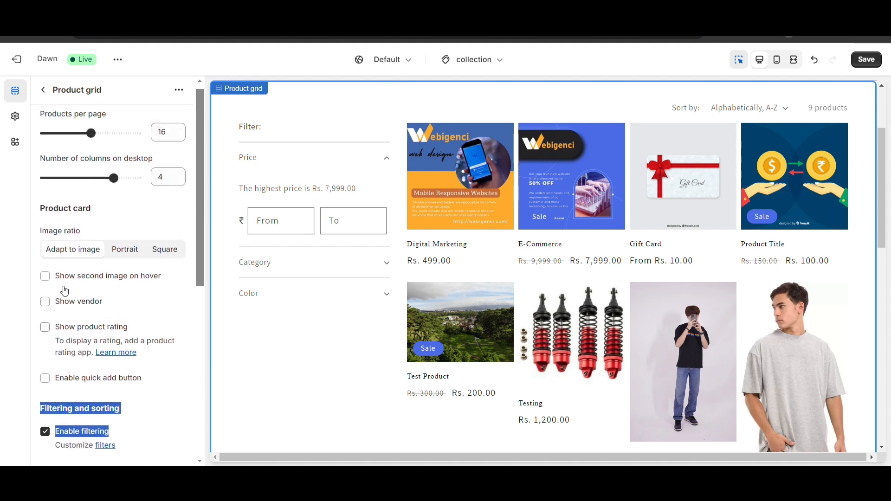
scroll(65, 291, "down", 2)
scroll(65, 291, "up", 2)
scroll(65, 291, "down", 7)
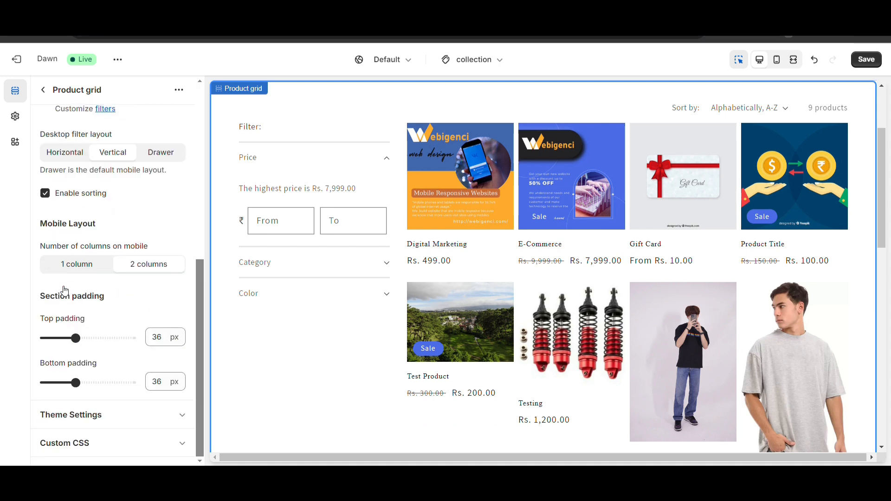
left_click(93, 415)
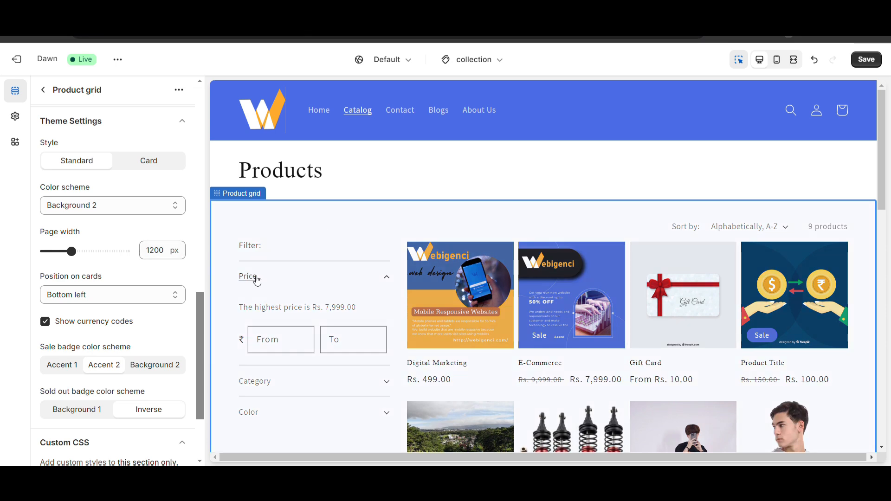
scroll(280, 258, "down", 5)
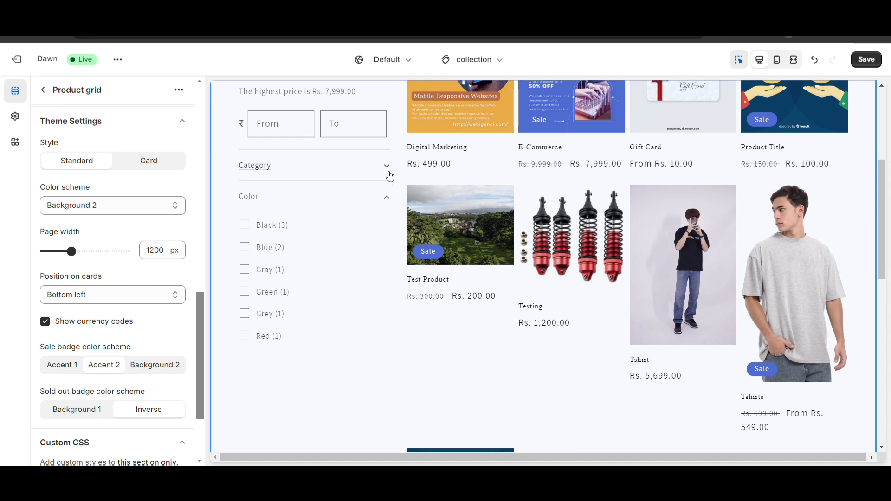
left_click(388, 175)
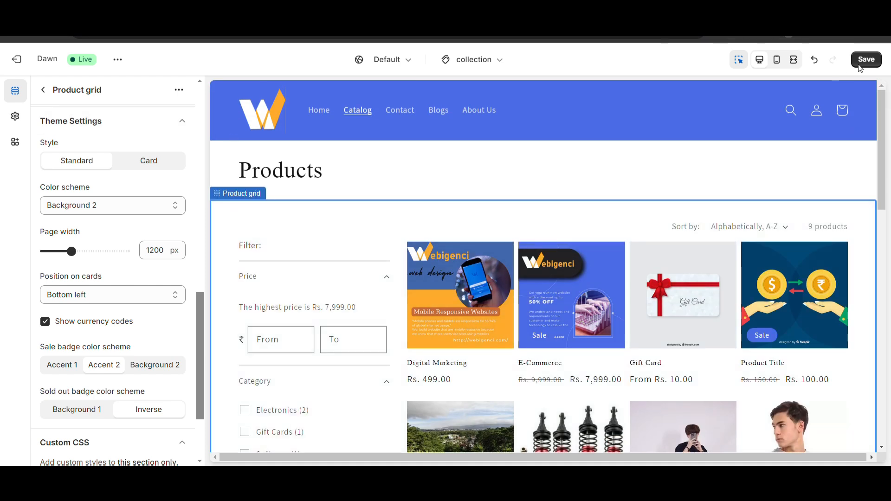
Save the theme changes, leave the theme editor and open the live online store.
left_click(880, 63)
left_click(17, 59)
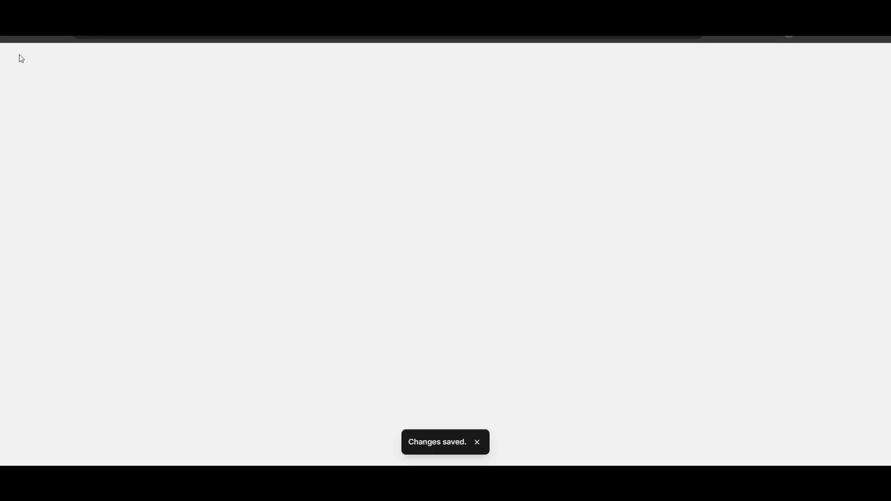
left_click(125, 245)
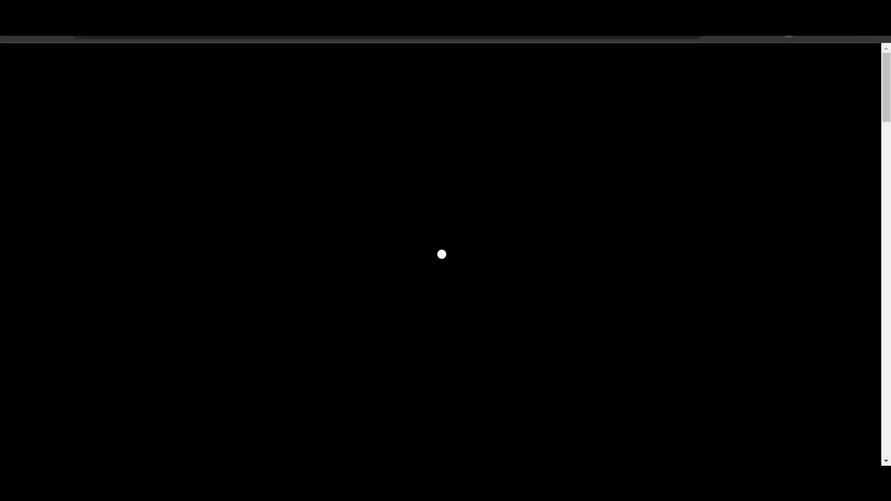
Browse the live store's home page and the Digital Marketing product, and go to the Catalog page.
scroll(438, 276, "down", 20)
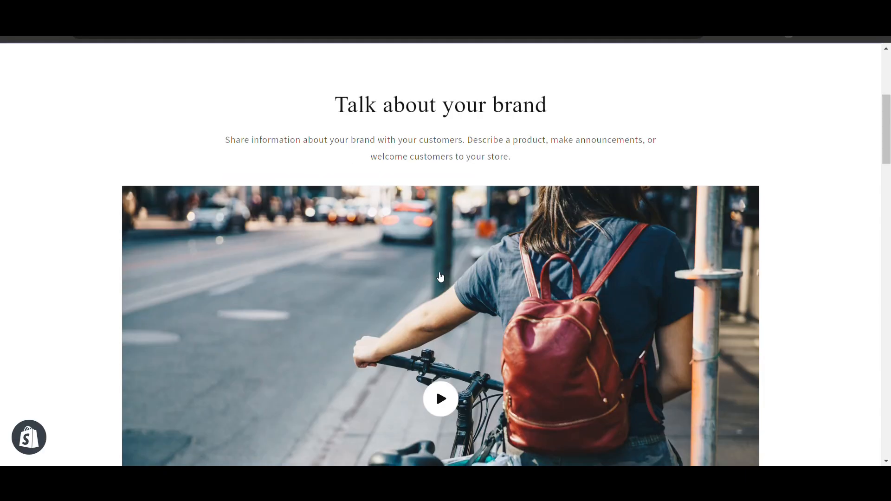
scroll(440, 277, "down", 1)
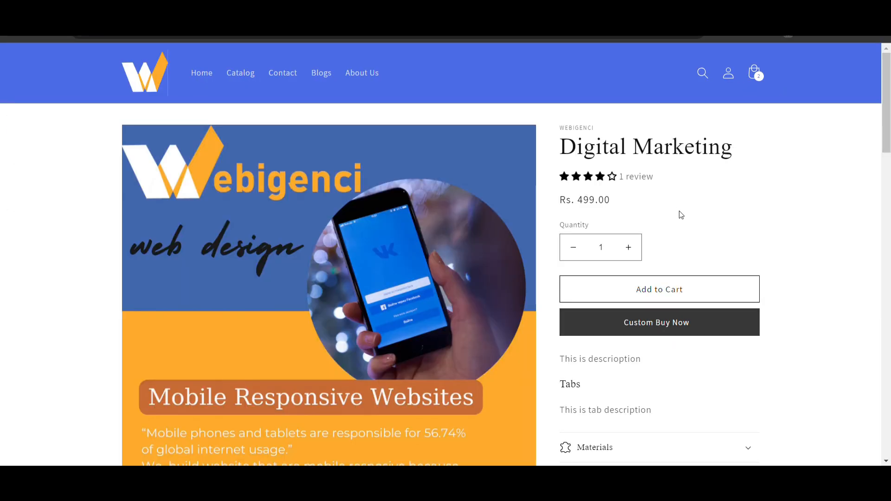
scroll(680, 215, "down", 1)
scroll(557, 209, "up", 1)
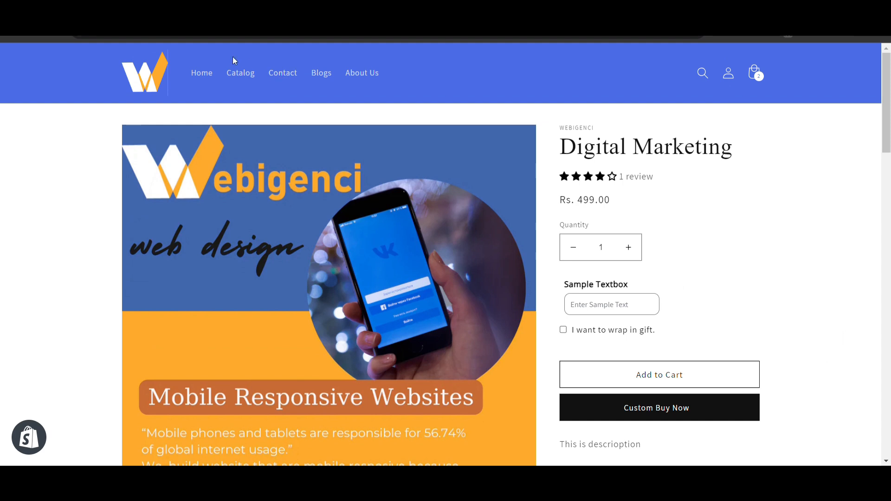
left_click(238, 80)
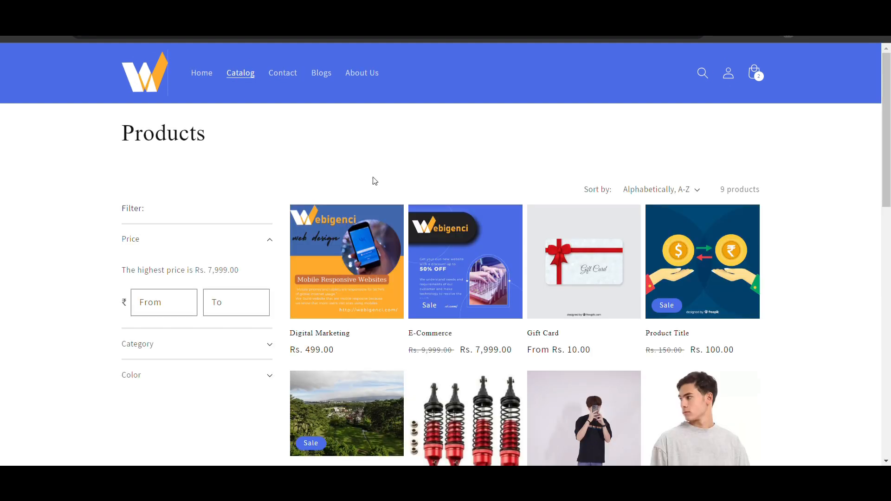
Expand the Category and Color filters on the live Catalog page and examine their values alongside the Price filter.
scroll(279, 191, "down", 1)
scroll(176, 200, "up", 1)
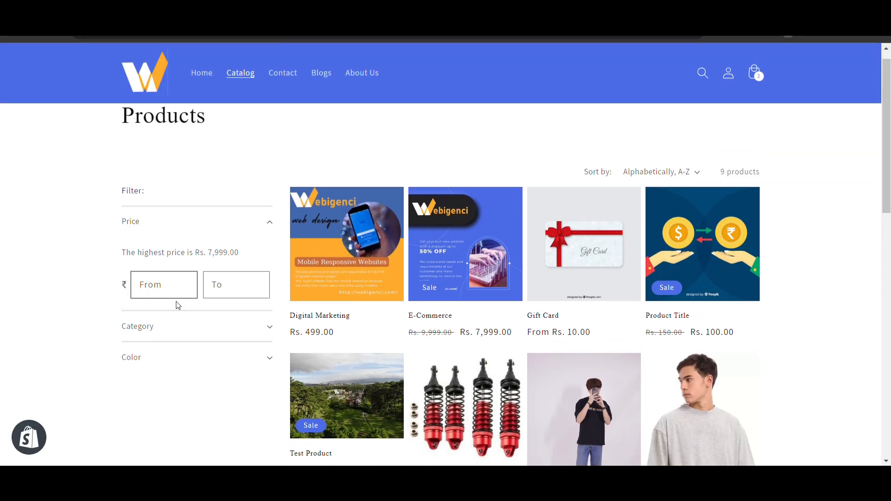
left_click(183, 324)
scroll(183, 321, "down", 1)
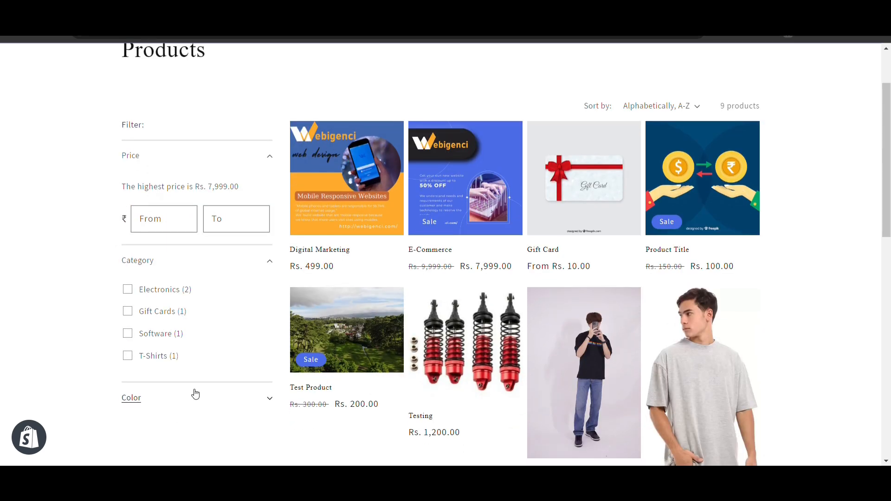
left_click(196, 394)
scroll(195, 327, "down", 3)
scroll(189, 205, "up", 4)
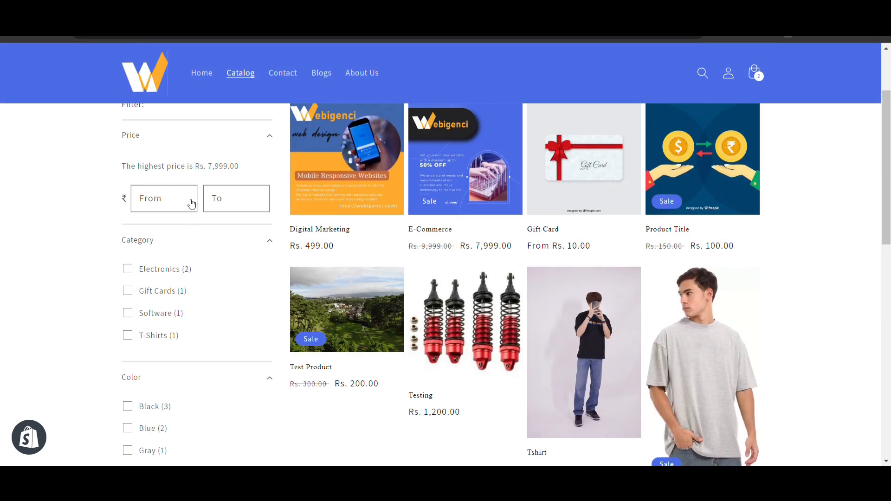
scroll(191, 204, "down", 2)
scroll(191, 205, "up", 1)
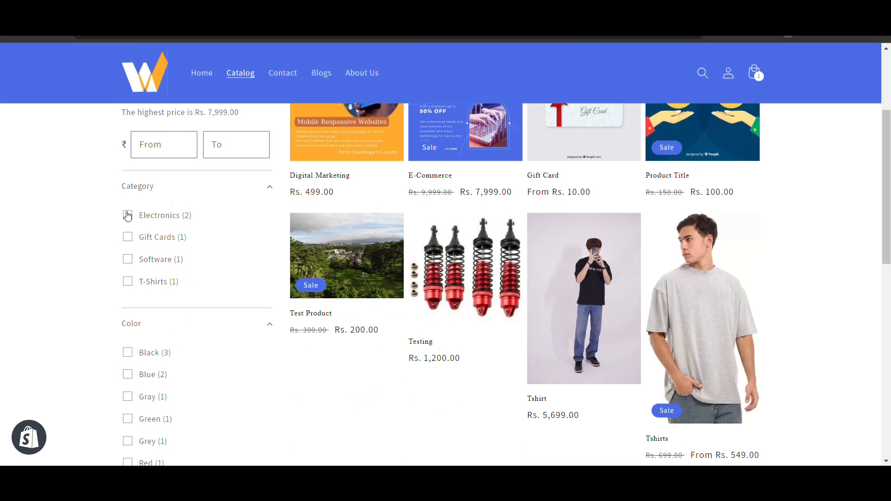
Filter the live catalog by the Electronics category and activate the minimum price field.
left_click(128, 215)
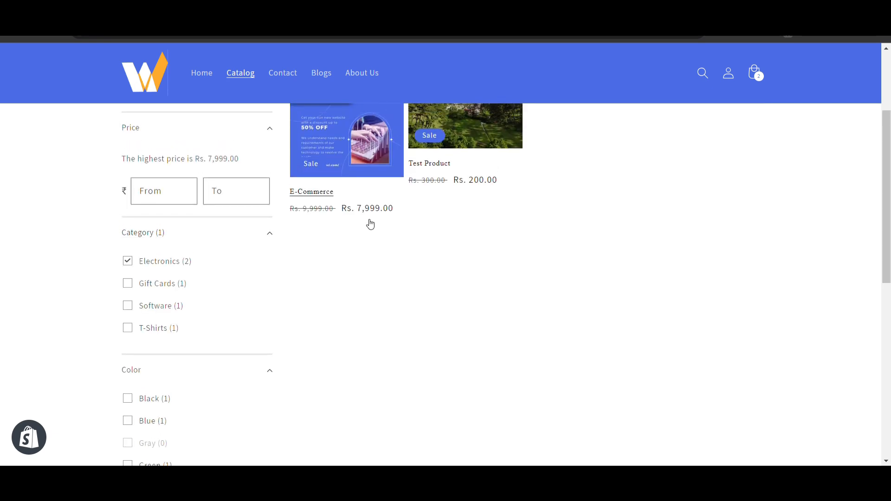
scroll(297, 214, "down", 3)
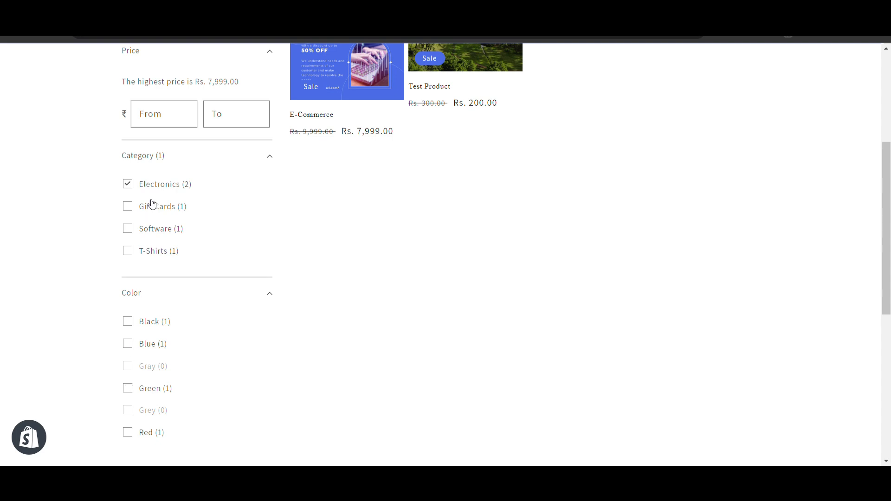
scroll(152, 204, "up", 4)
left_click(168, 276)
scroll(417, 223, "up", 1)
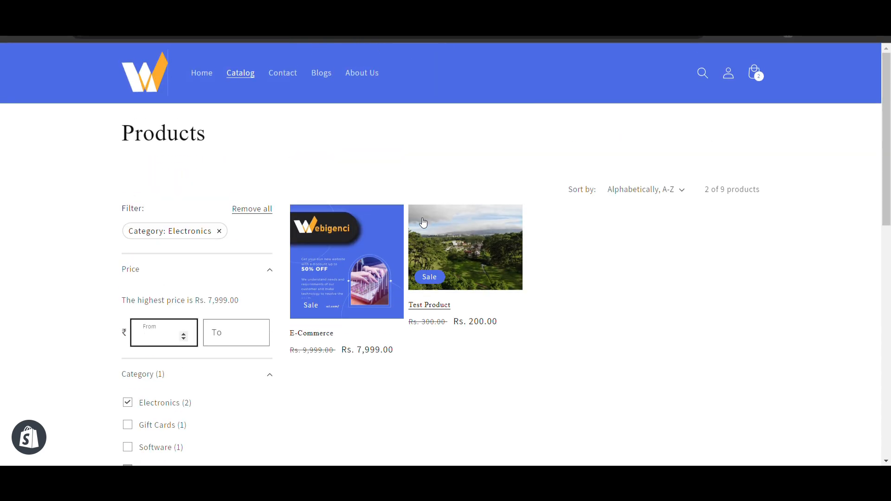